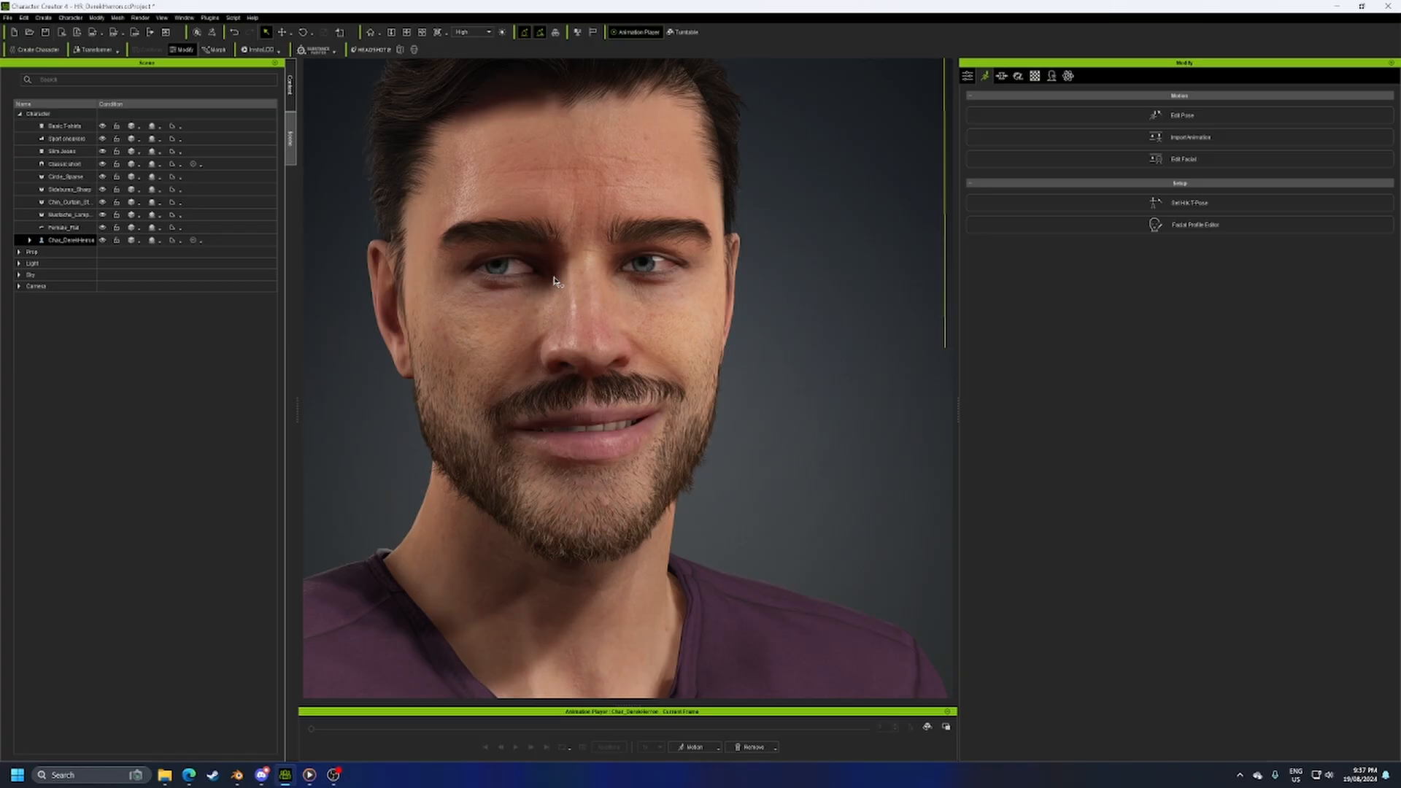
- Show the Skin content library and switch the Modify panel to the Appearance Editor
key("F4")
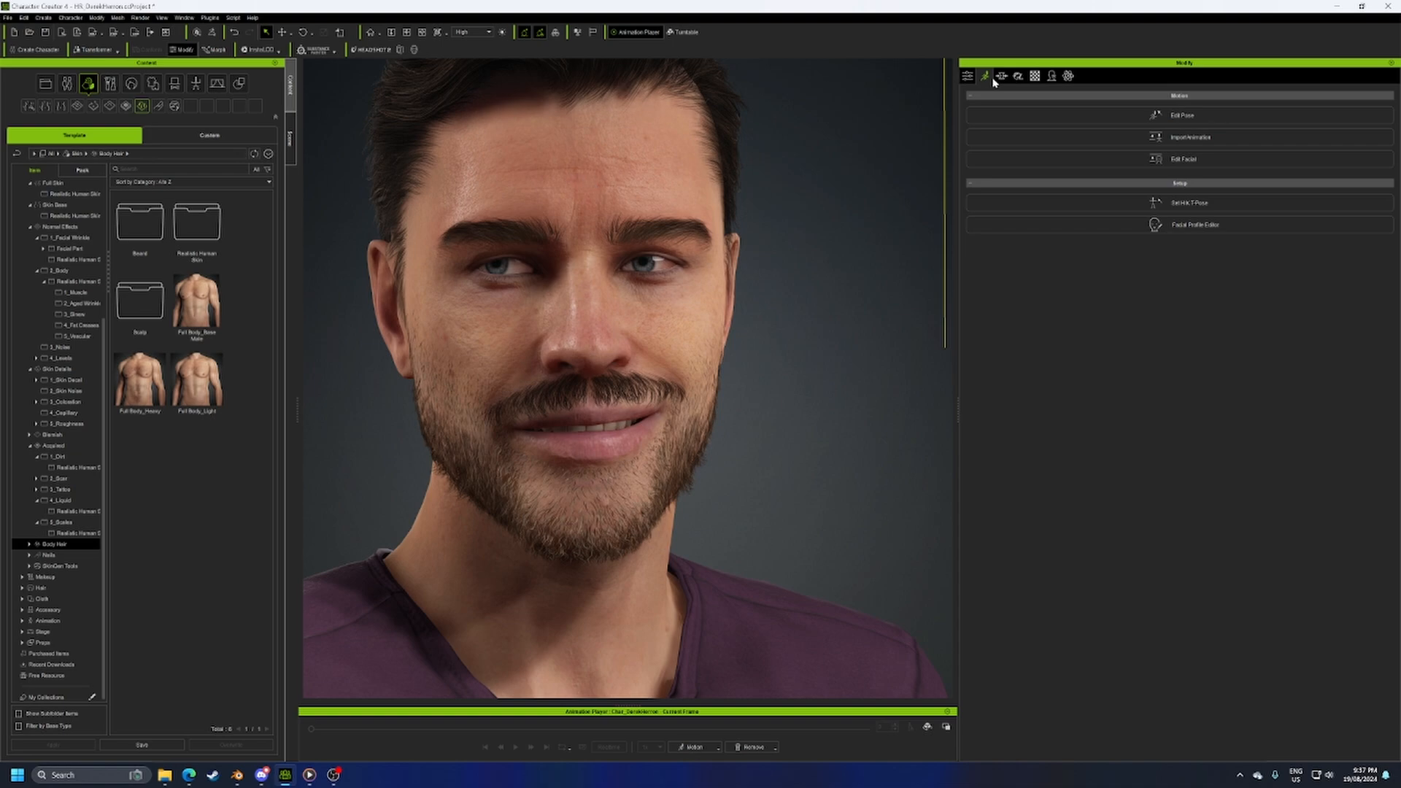
left_click(1018, 76)
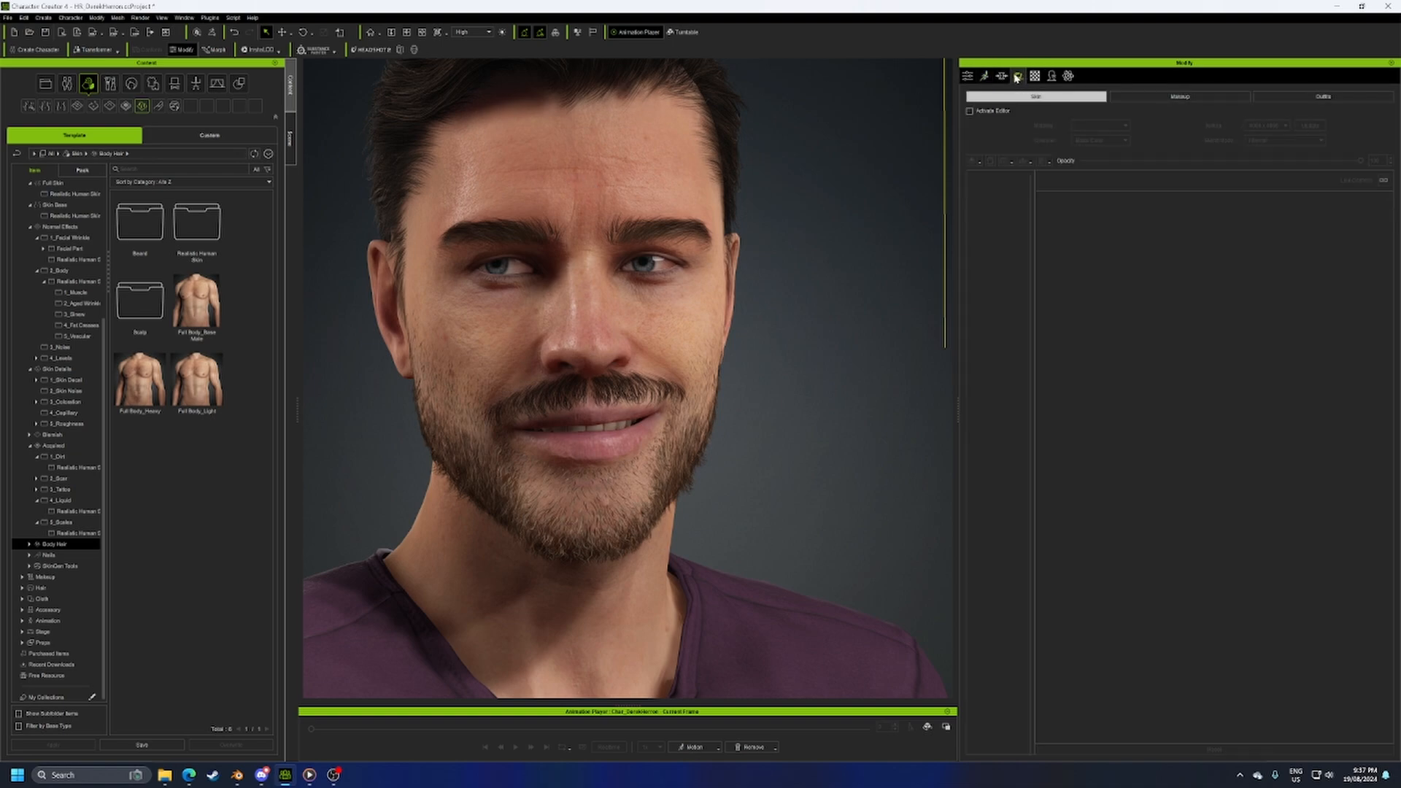
- Activate the skin editor keeping modified materials, set texture to 4096x4096, update, then deactivate to bake
left_click(970, 111)
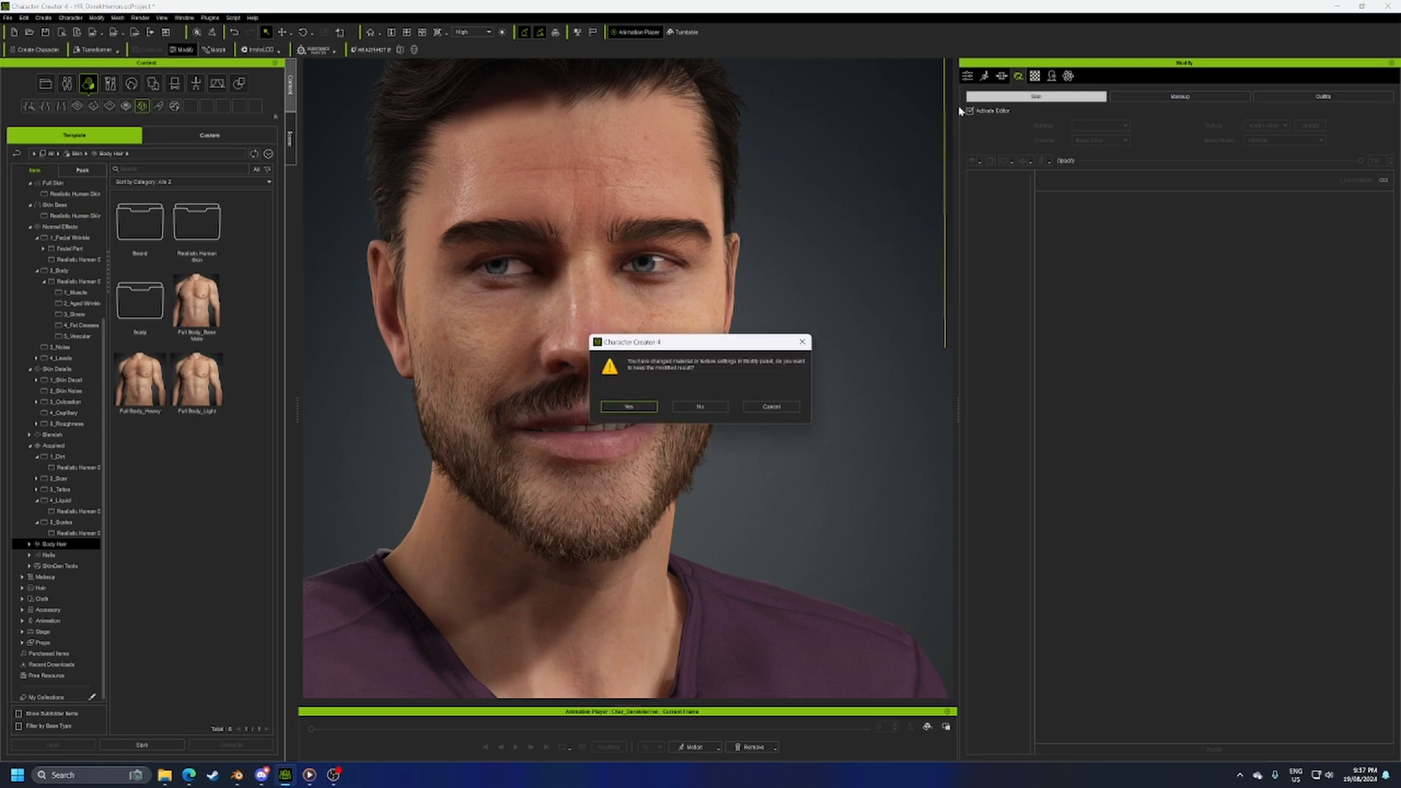
left_click(646, 413)
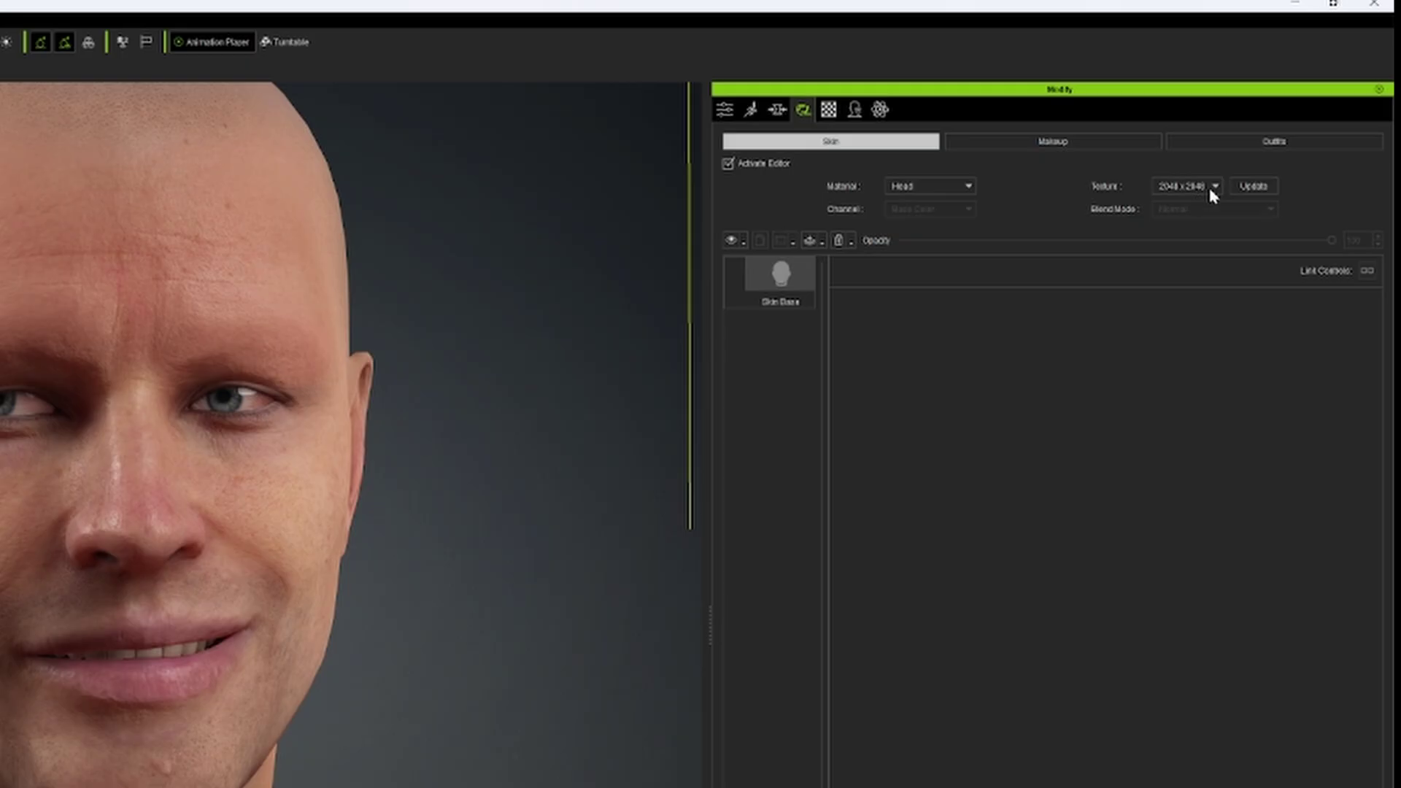
left_click(1283, 126)
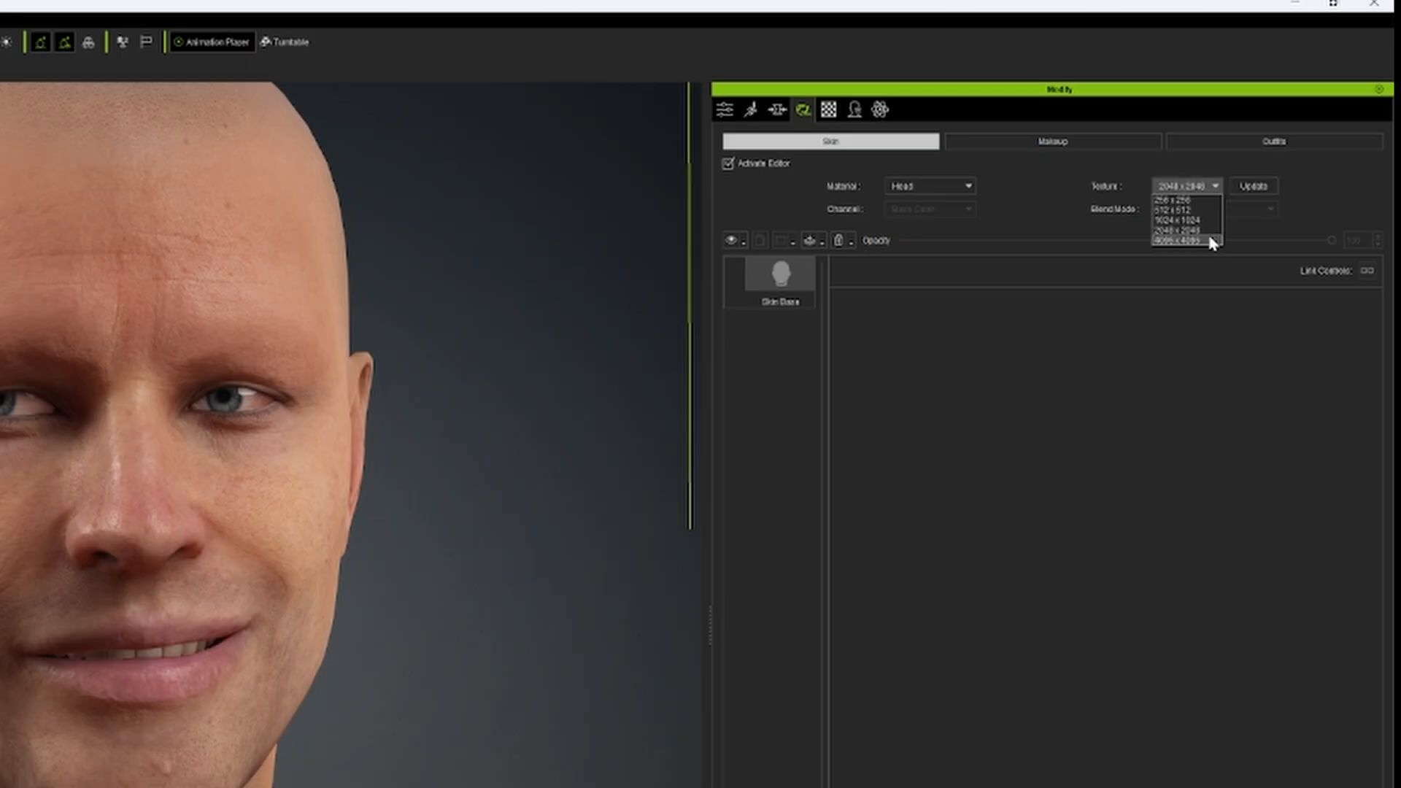
left_click(1200, 242)
left_click(1246, 185)
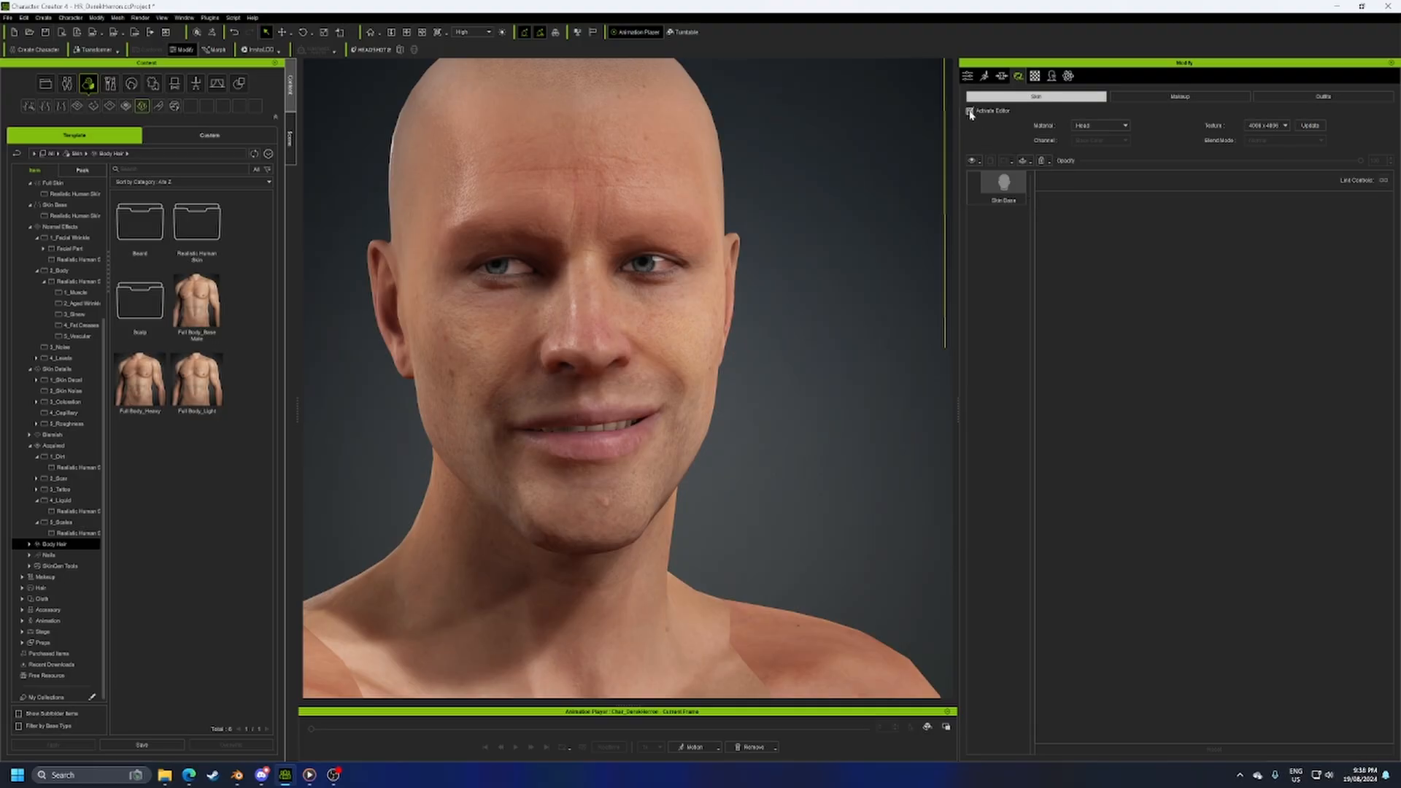
left_click(969, 112)
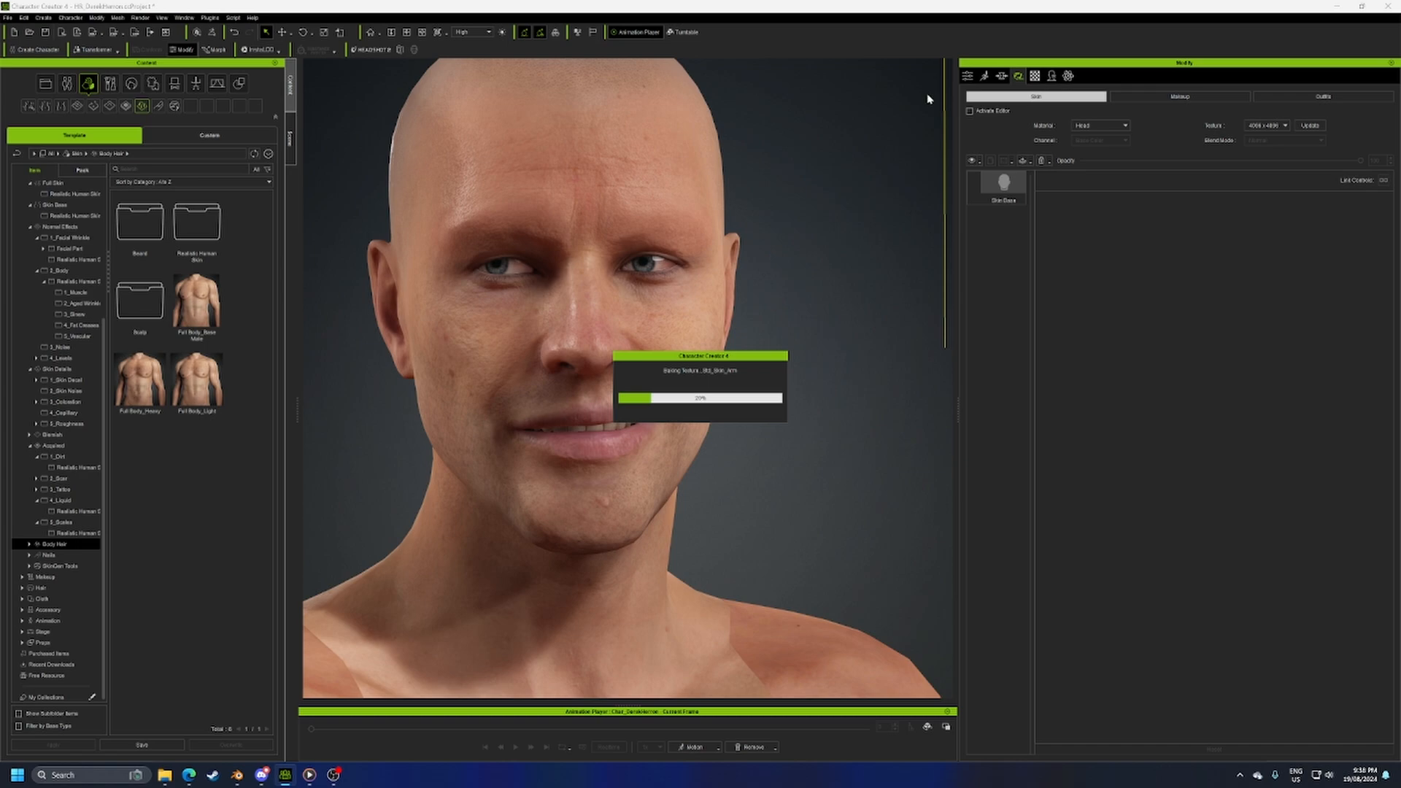
- Export the clothed character as FBX with the Blender target tool preset
left_click(8, 17)
mouse_move(60, 104)
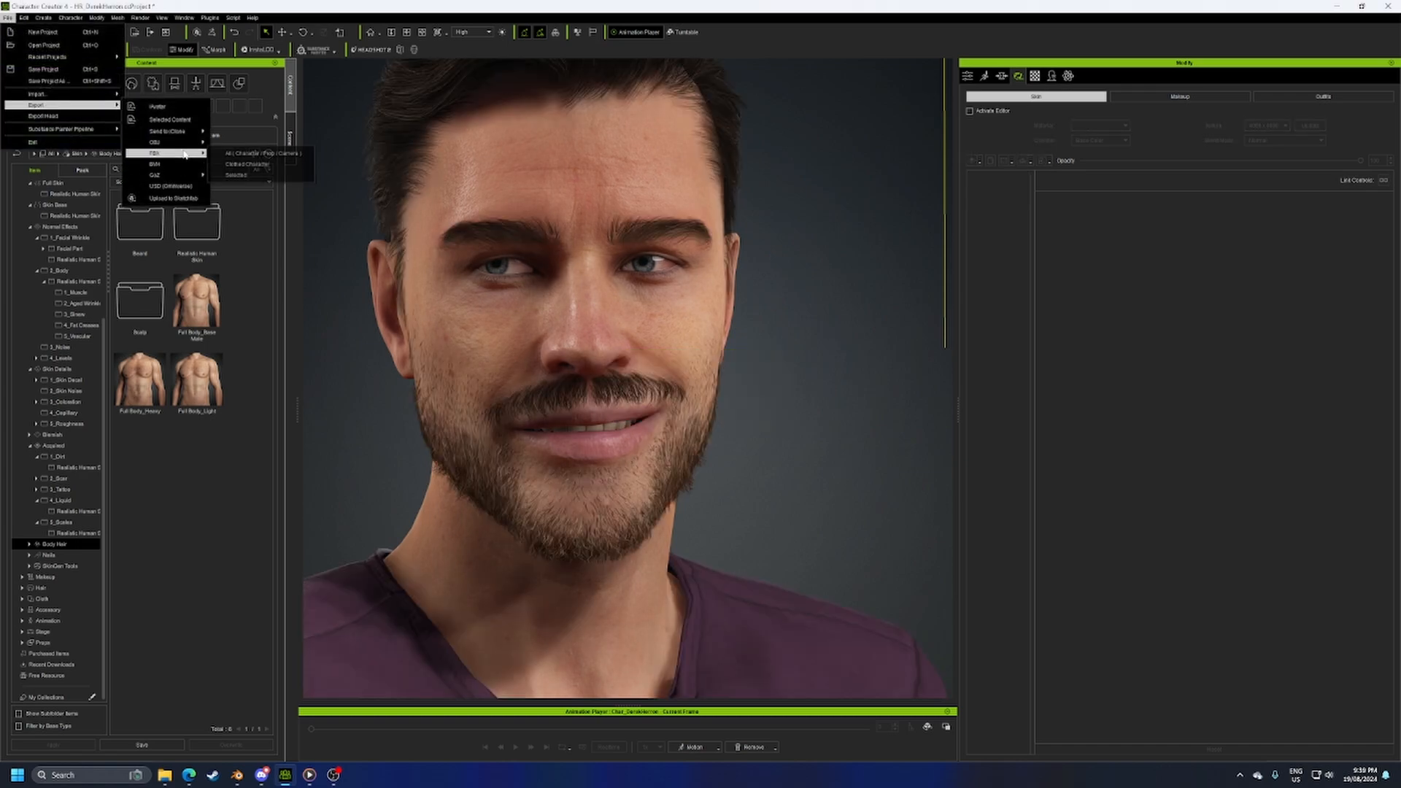
left_click(287, 171)
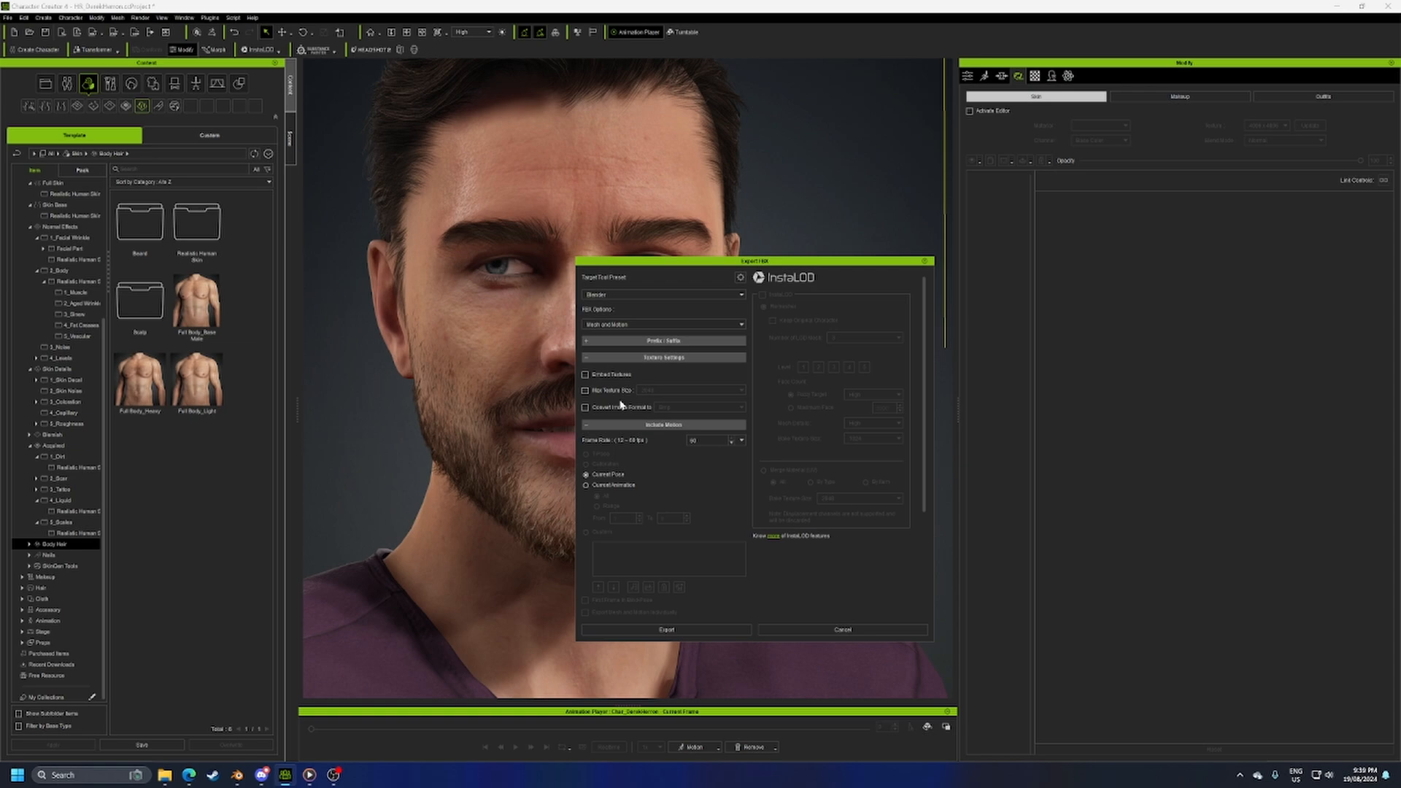
left_click(839, 633)
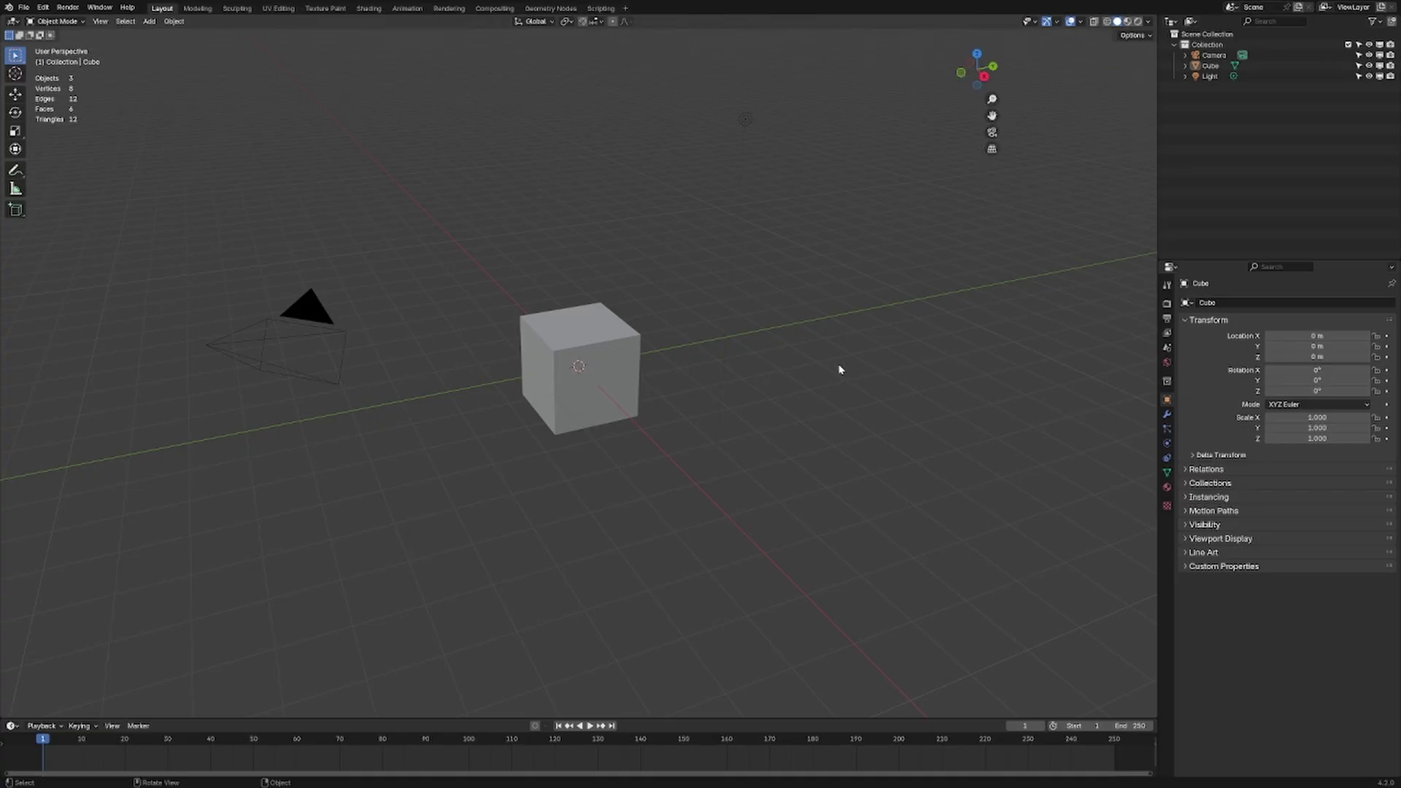
- Show the viewport sidebar and switch to the CC/iC Pipeline tools
key("n")
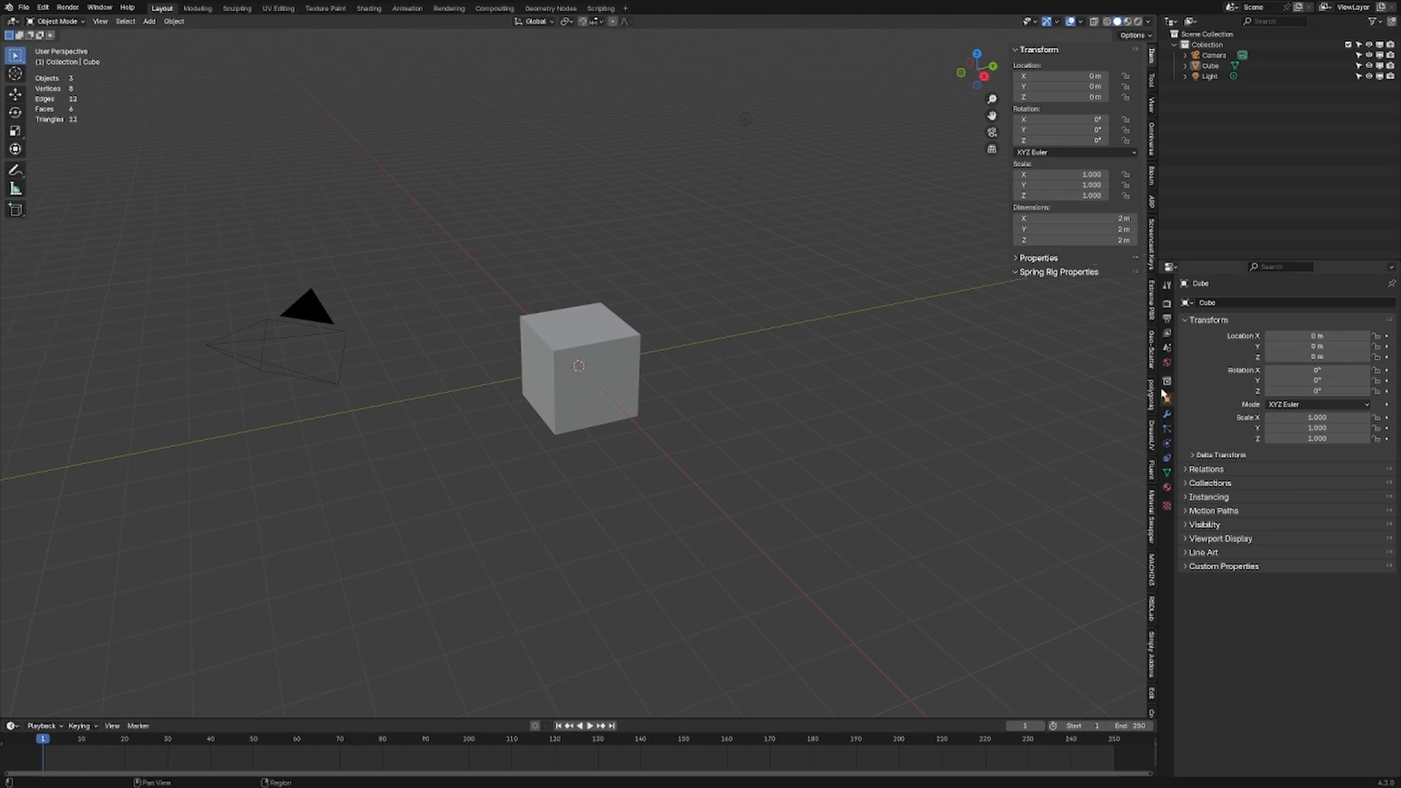
scroll(1163, 406, "down", 3)
scroll(1162, 439, "down", 3)
scroll(1158, 483, "down", 3)
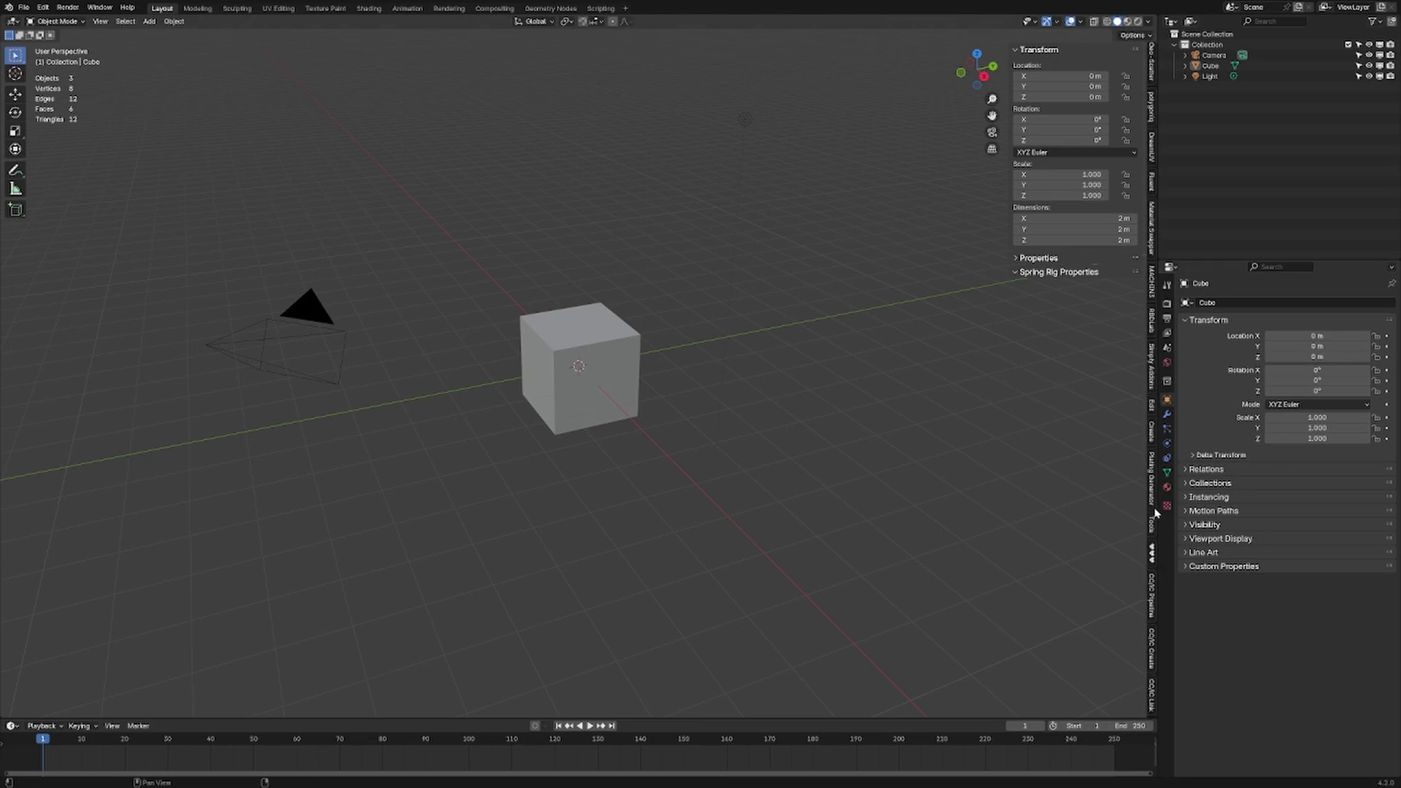
left_click(1152, 648)
left_click(1152, 611)
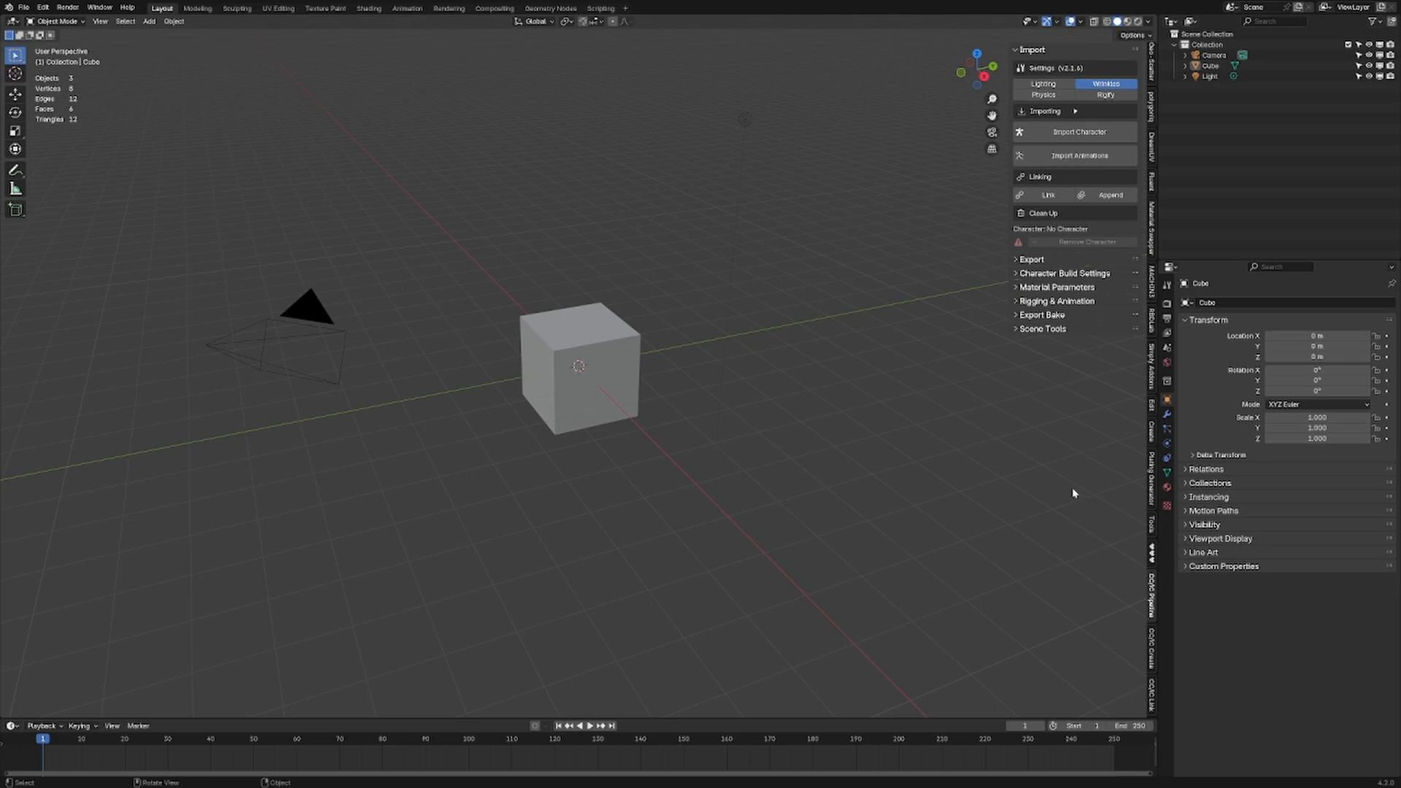
- Import luke.fbx from the 4kCharacter folder as a character into the scene
left_click(1080, 132)
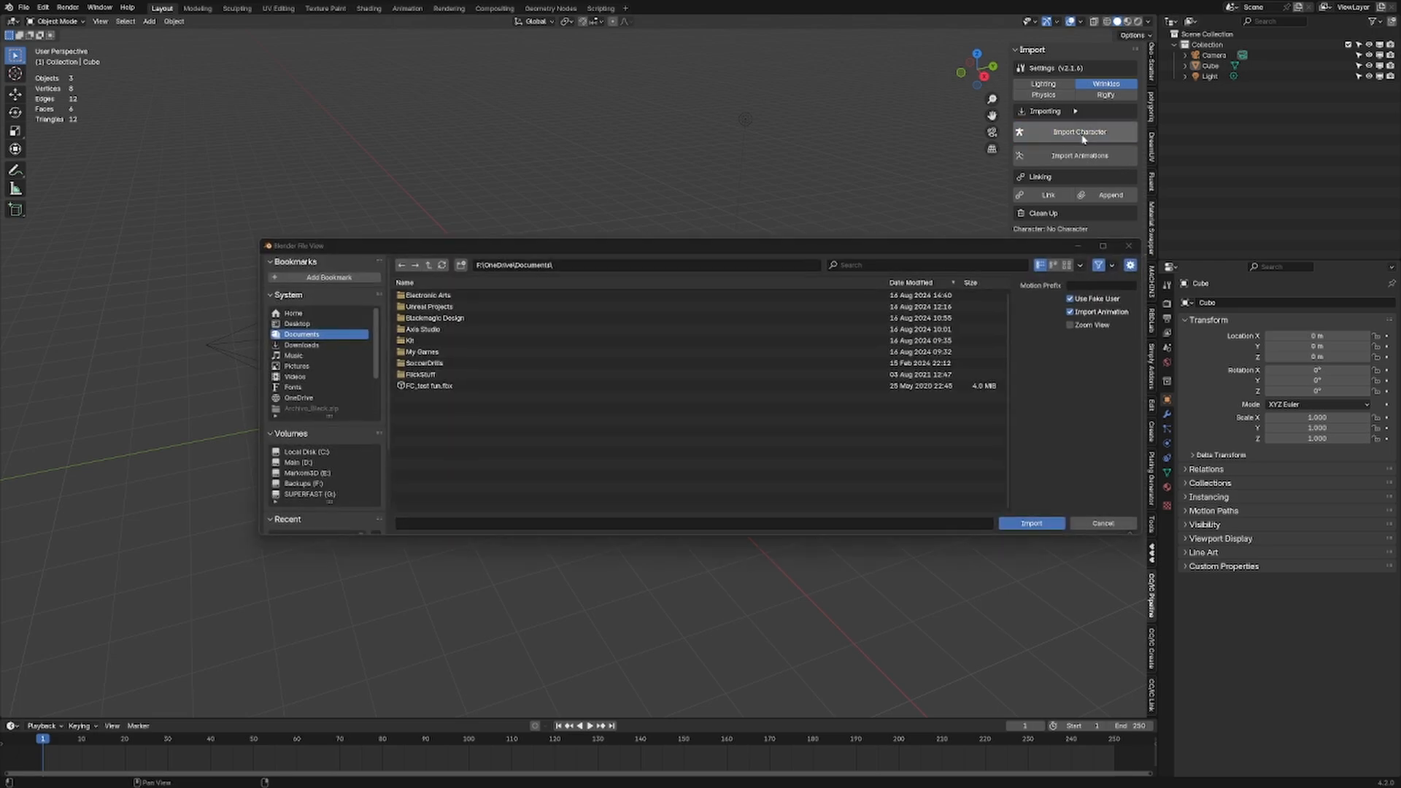
left_click(317, 472)
left_click(434, 342)
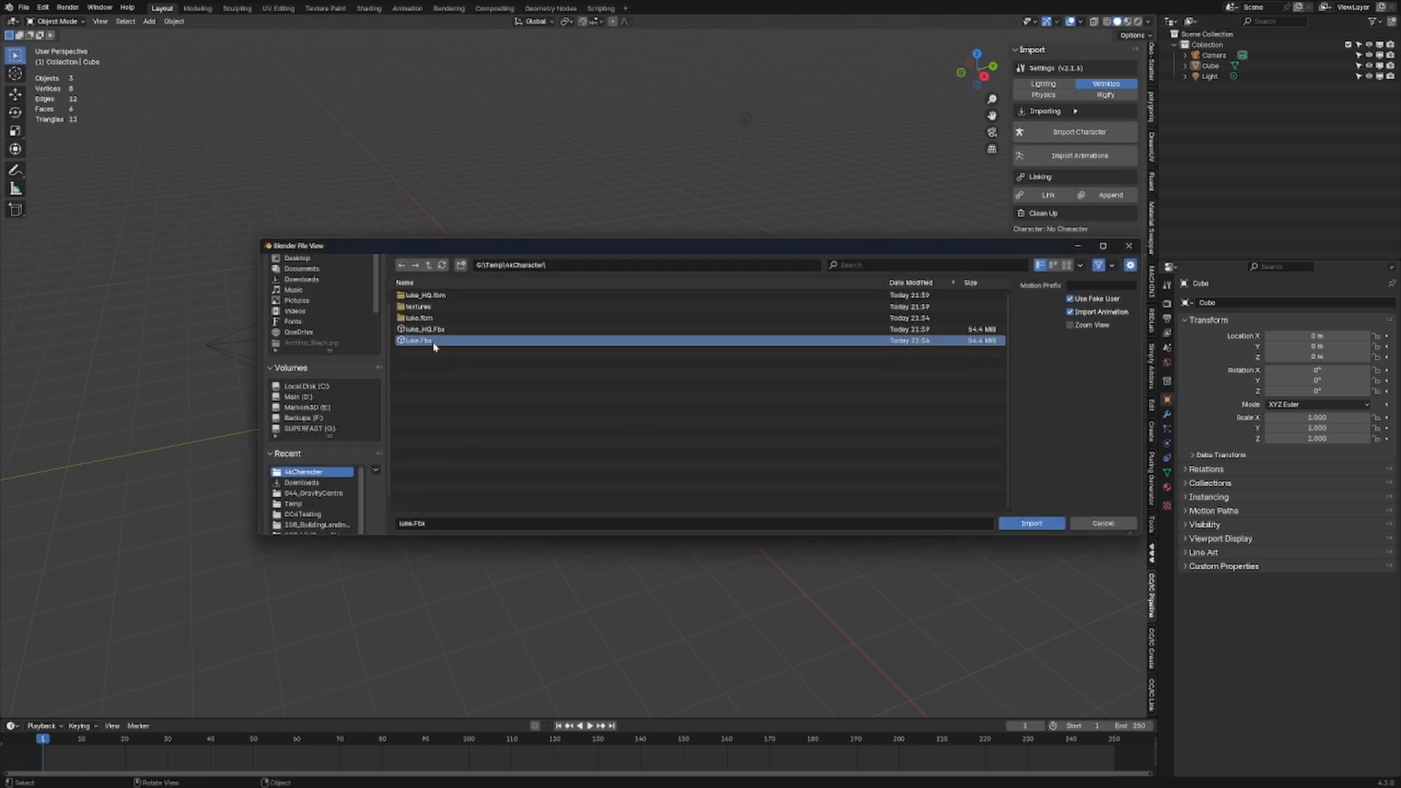
left_click(1027, 526)
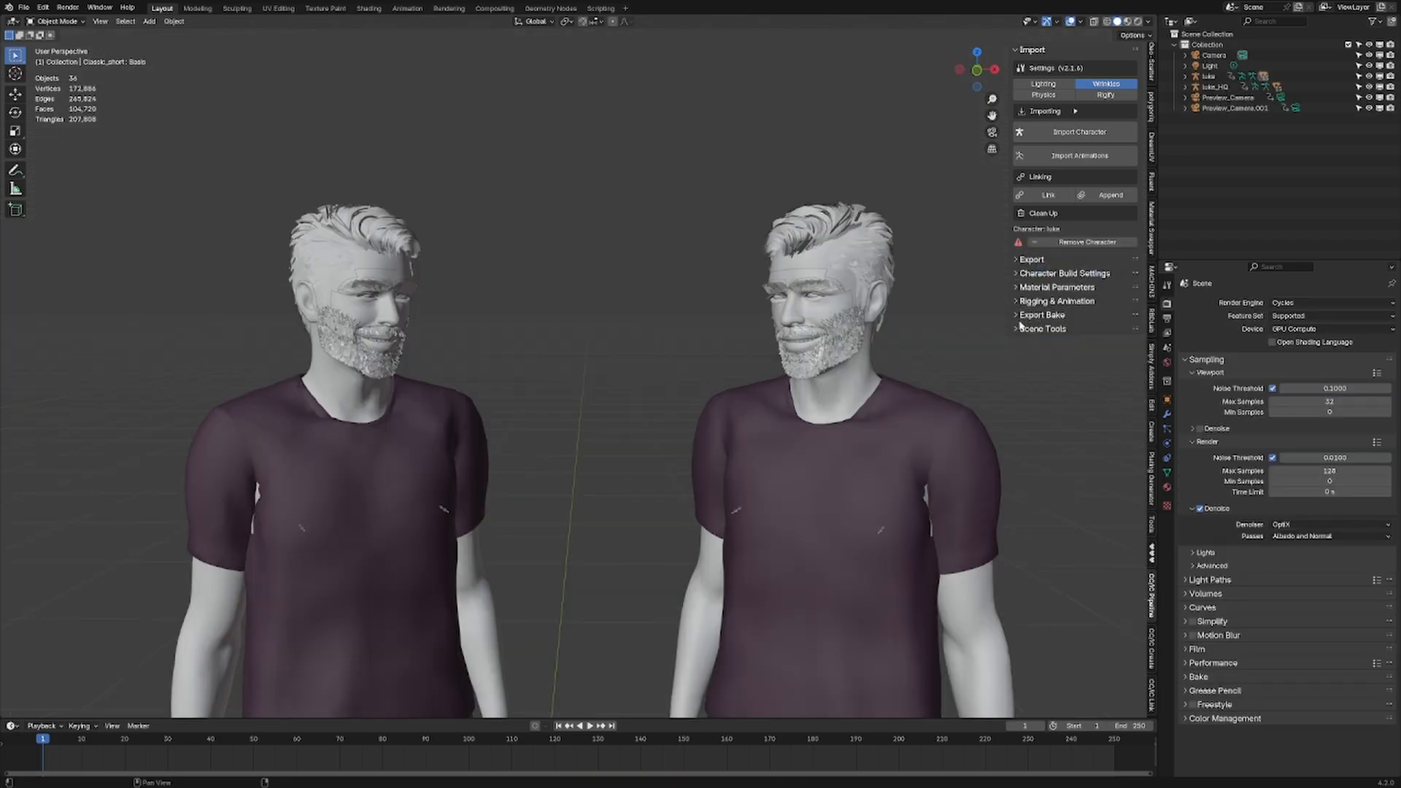
- Expand Scene Tools and apply a scene lighting preset for the rim-lit render of both characters
left_click(1026, 329)
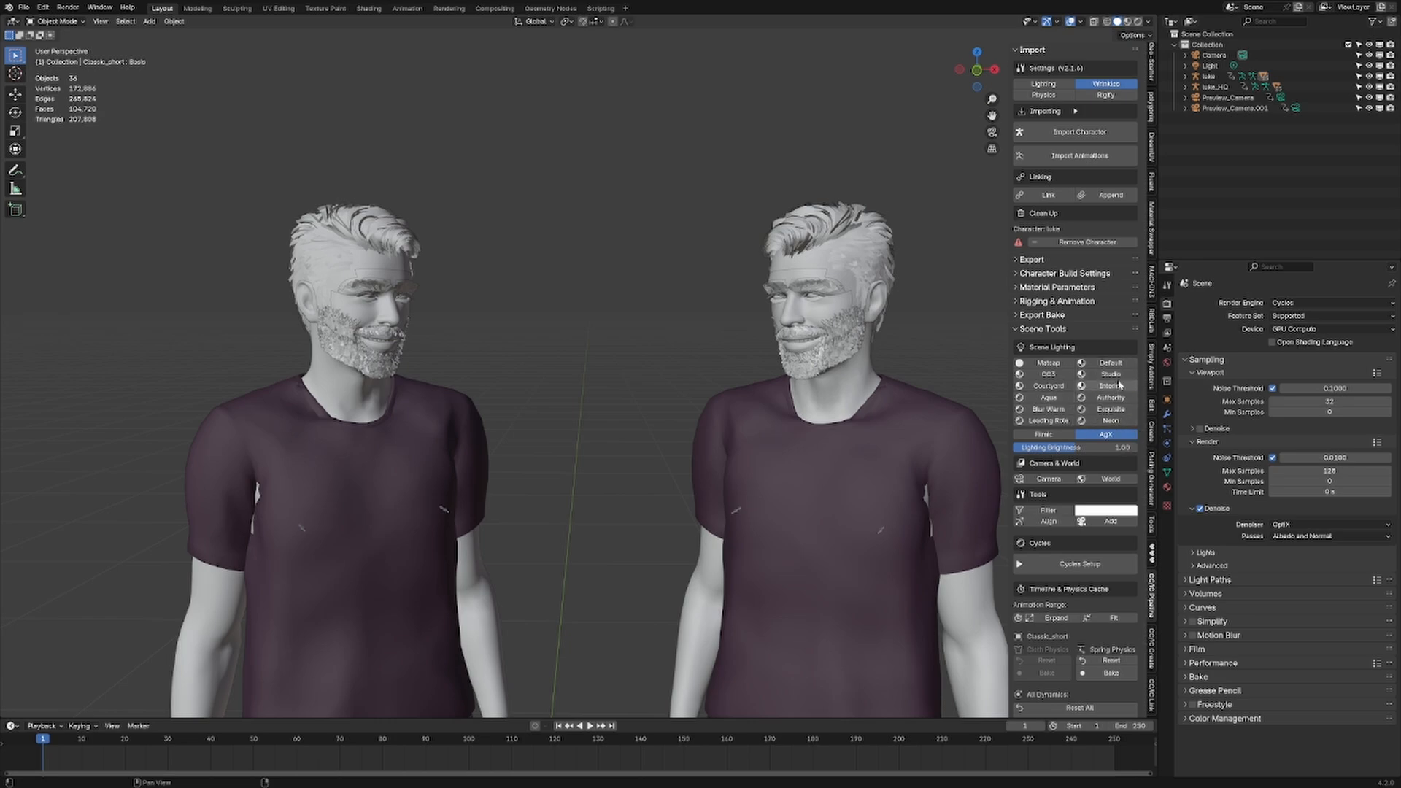
left_click(1123, 363)
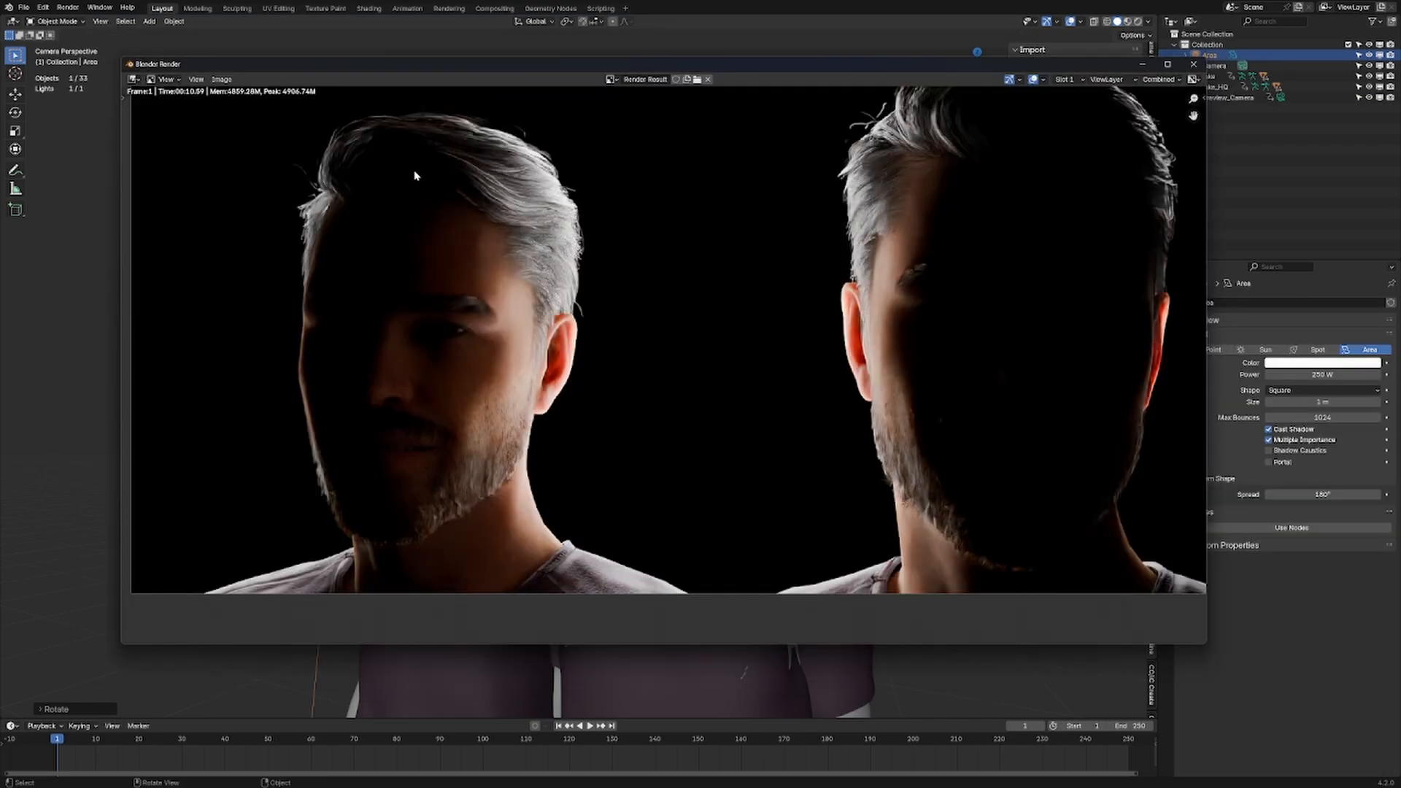
middle_click_drag(692, 448, 493, 426)
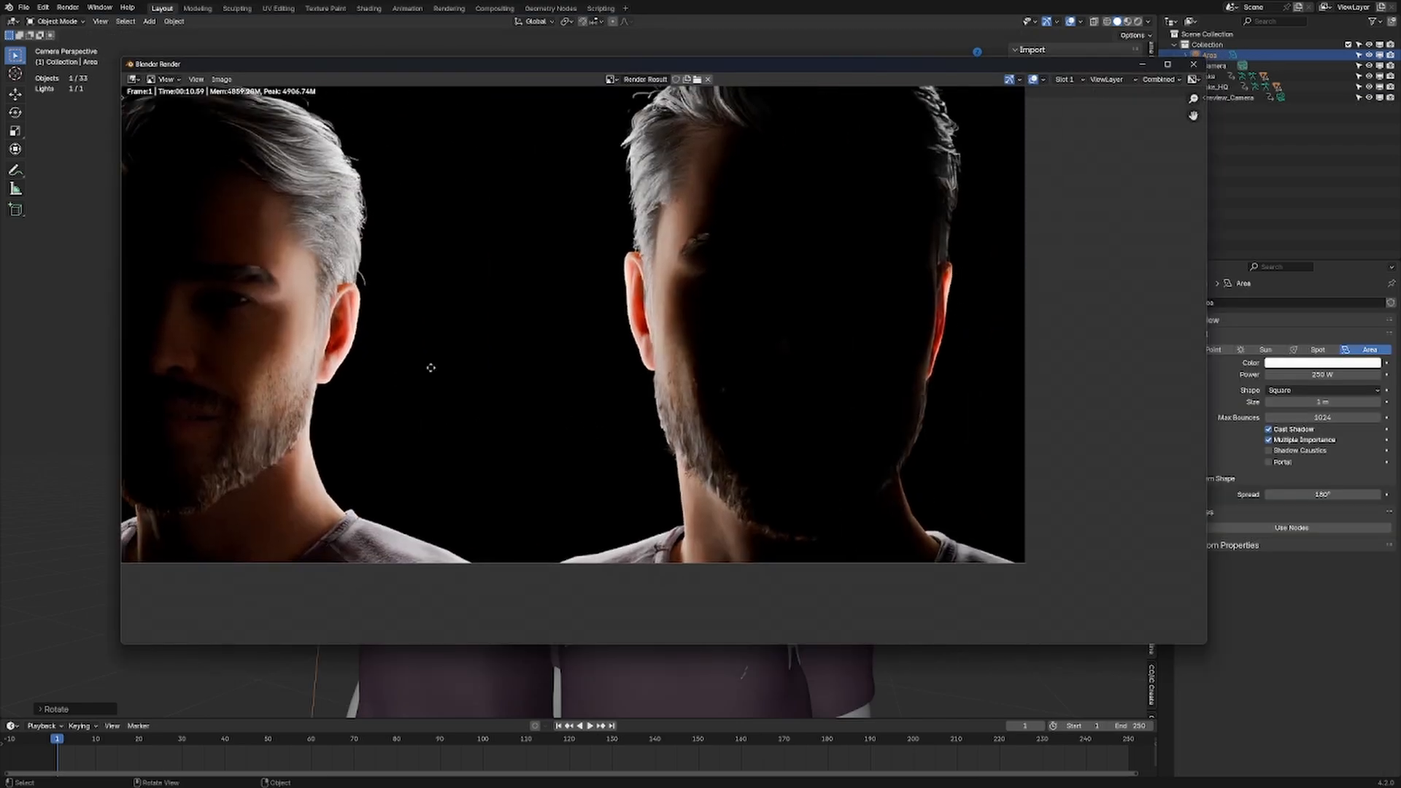
middle_click_drag(428, 366, 701, 335)
scroll(619, 329, "up", 2)
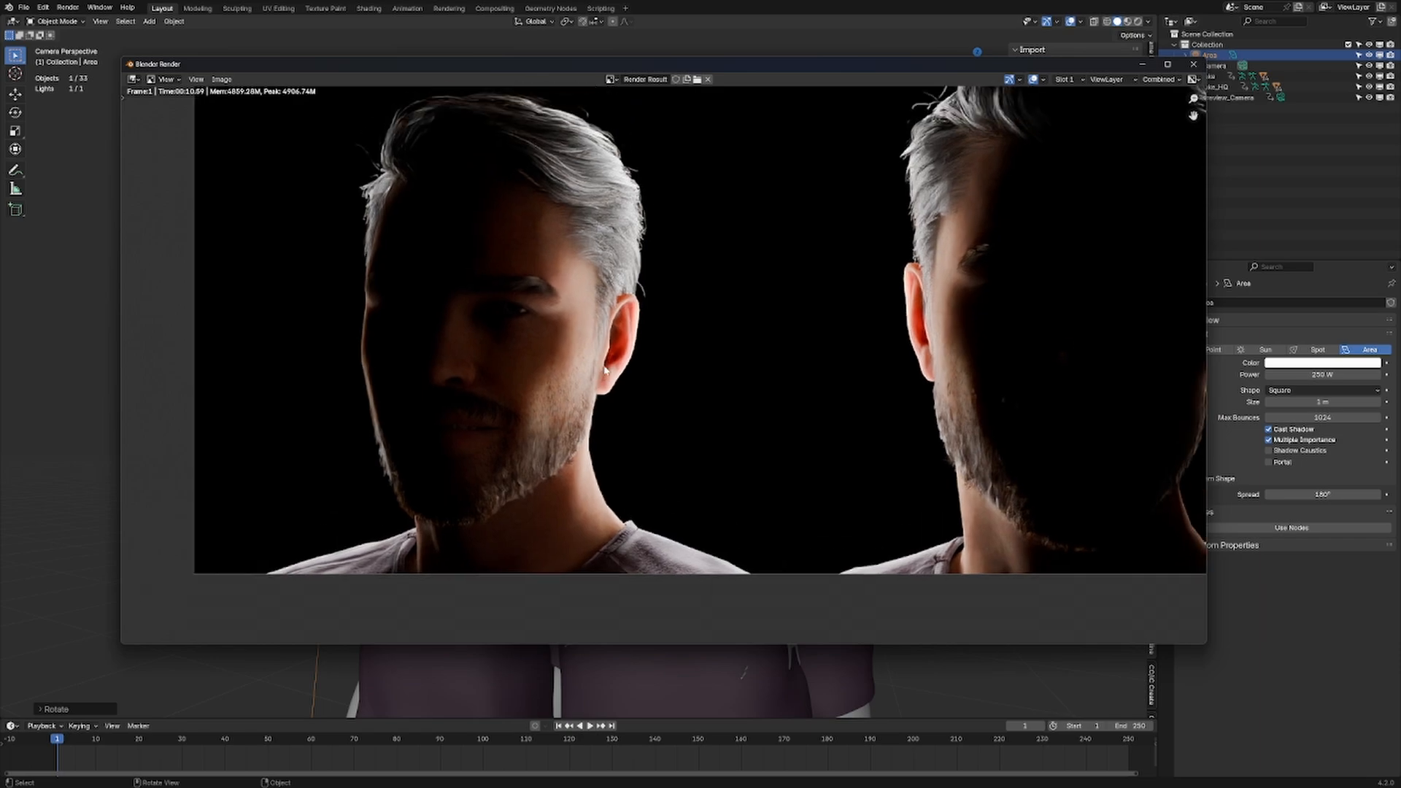
middle_click_drag(573, 346, 533, 353)
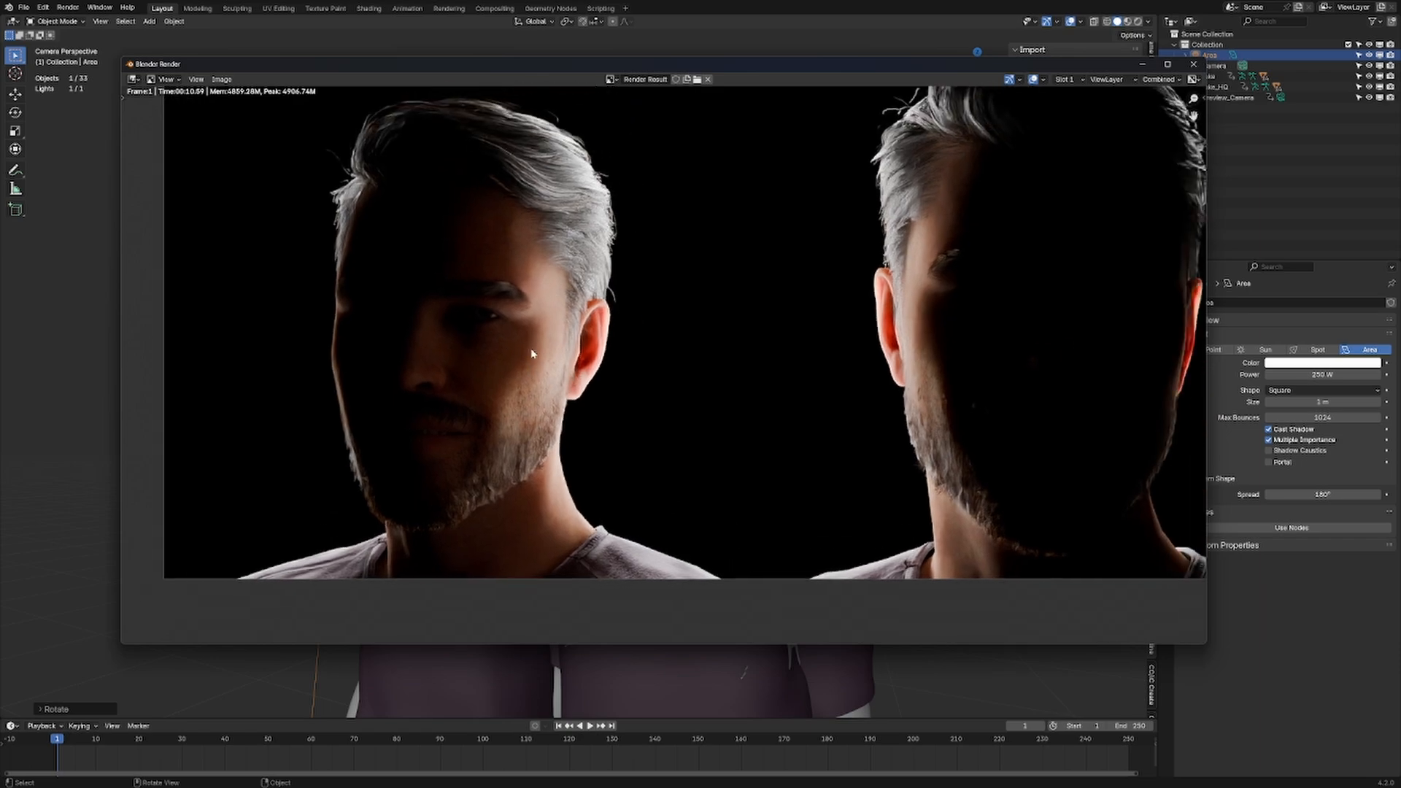